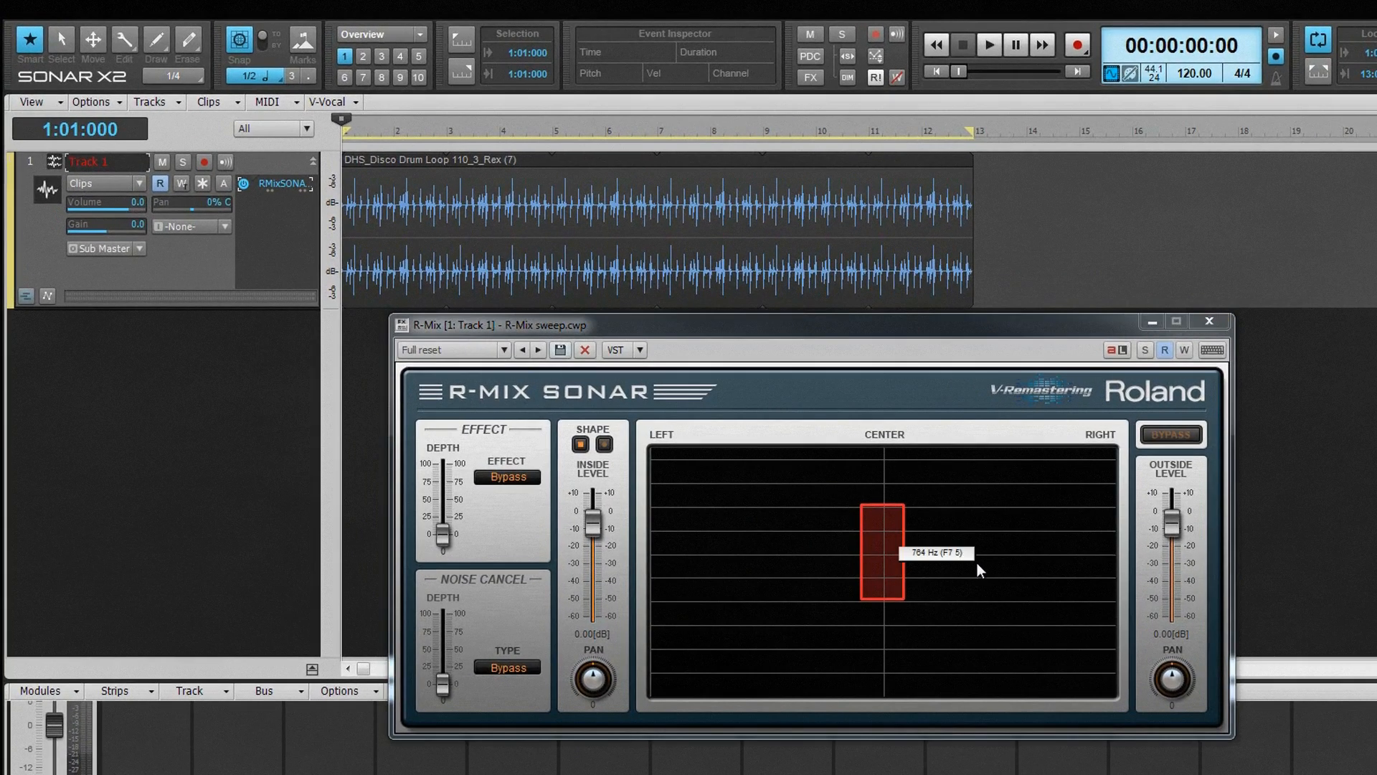
Try the elliptical shape for the R-MIX selection area and return it to the rectangular shape
{"action": "left_click", "coordinate": [964, 481]}
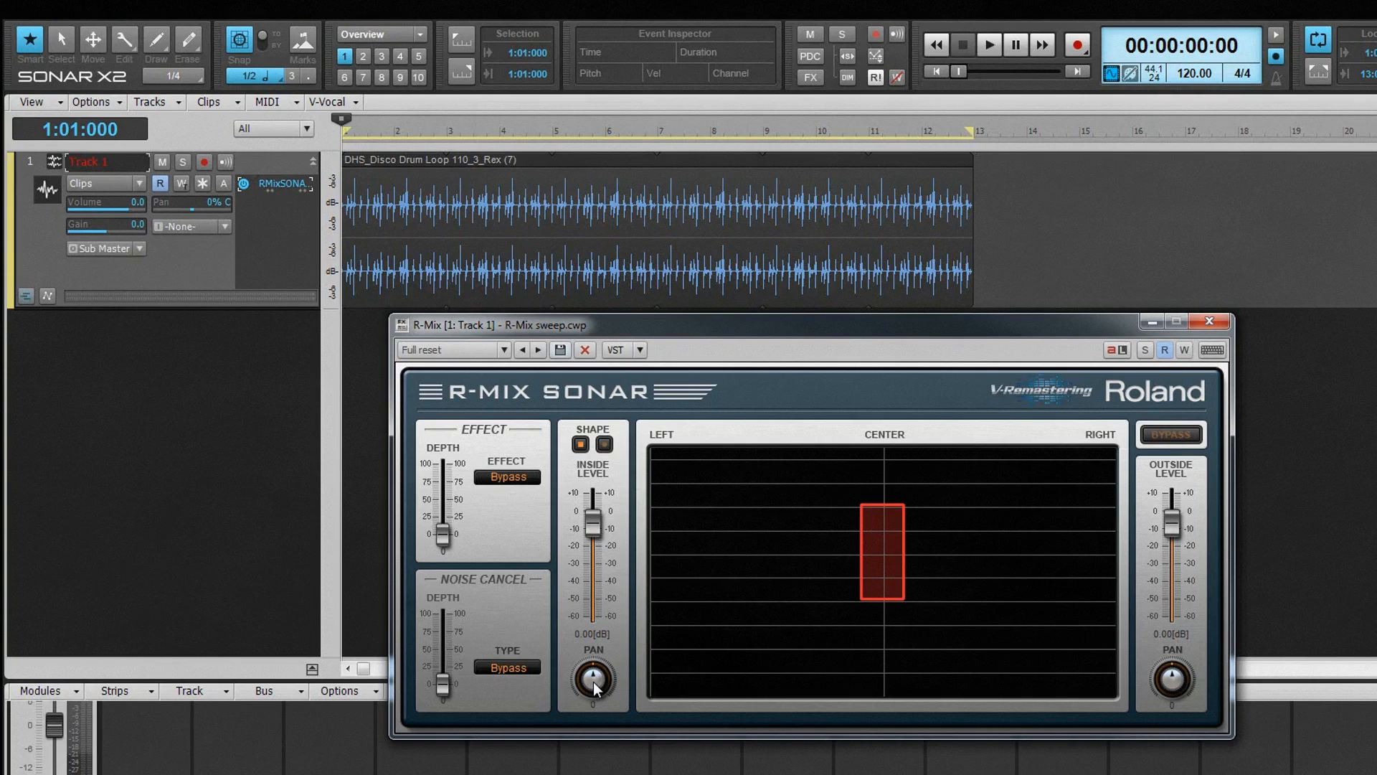
{"action": "mouse_move", "coordinate": [594, 687]}
{"action": "left_mouse_down"}
{"action": "mouse_move", "coordinate": [594, 671]}
{"action": "mouse_move", "coordinate": [601, 683]}
{"action": "left_mouse_up"}
{"action": "left_click", "coordinate": [604, 445]}
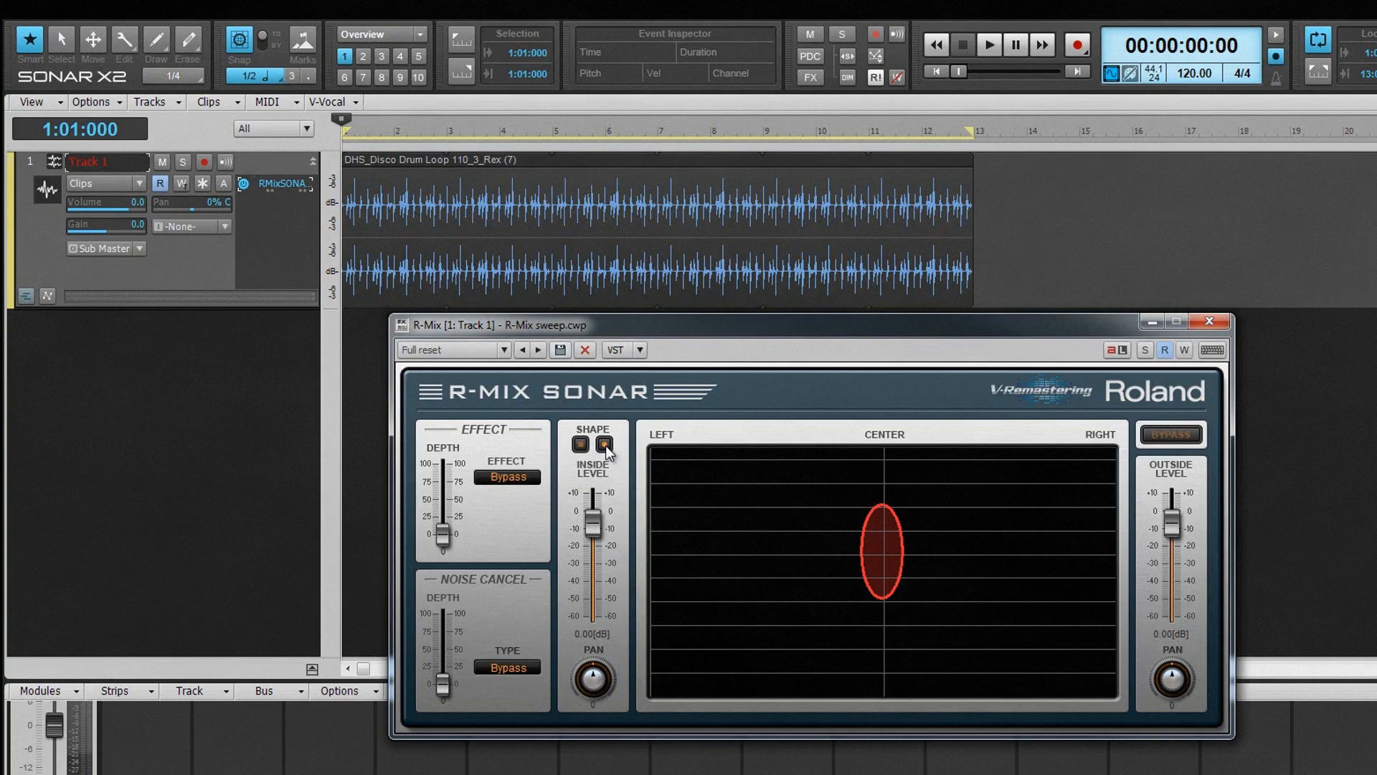
{"action": "mouse_move", "coordinate": [901, 558]}
{"action": "left_mouse_down"}
{"action": "mouse_move", "coordinate": [914, 580]}
{"action": "mouse_move", "coordinate": [980, 591]}
{"action": "mouse_move", "coordinate": [978, 544]}
{"action": "mouse_move", "coordinate": [928, 600]}
{"action": "mouse_move", "coordinate": [821, 571]}
{"action": "mouse_move", "coordinate": [888, 578]}
{"action": "left_mouse_up"}
{"action": "left_click", "coordinate": [581, 445]}
Widen and lower the rectangular selection area, setting the inside level to about -1.06 dB and the outside level to about -0.71 dB
{"action": "mouse_move", "coordinate": [595, 524]}
{"action": "left_mouse_down"}
{"action": "mouse_move", "coordinate": [605, 599]}
{"action": "mouse_move", "coordinate": [613, 520]}
{"action": "left_mouse_up"}
{"action": "left_click_drag", "start_coordinate": [595, 676], "coordinate": [593, 680]}
{"action": "mouse_move", "coordinate": [1172, 528]}
{"action": "left_mouse_down"}
{"action": "mouse_move", "coordinate": [1180, 615]}
{"action": "mouse_move", "coordinate": [1176, 517]}
{"action": "mouse_move", "coordinate": [1172, 530]}
{"action": "left_mouse_up"}
{"action": "left_click_drag", "start_coordinate": [889, 576], "coordinate": [1000, 605]}
{"action": "mouse_move", "coordinate": [1172, 529]}
{"action": "left_mouse_down"}
{"action": "mouse_move", "coordinate": [1175, 653]}
{"action": "mouse_move", "coordinate": [1172, 514]}
{"action": "left_mouse_up"}
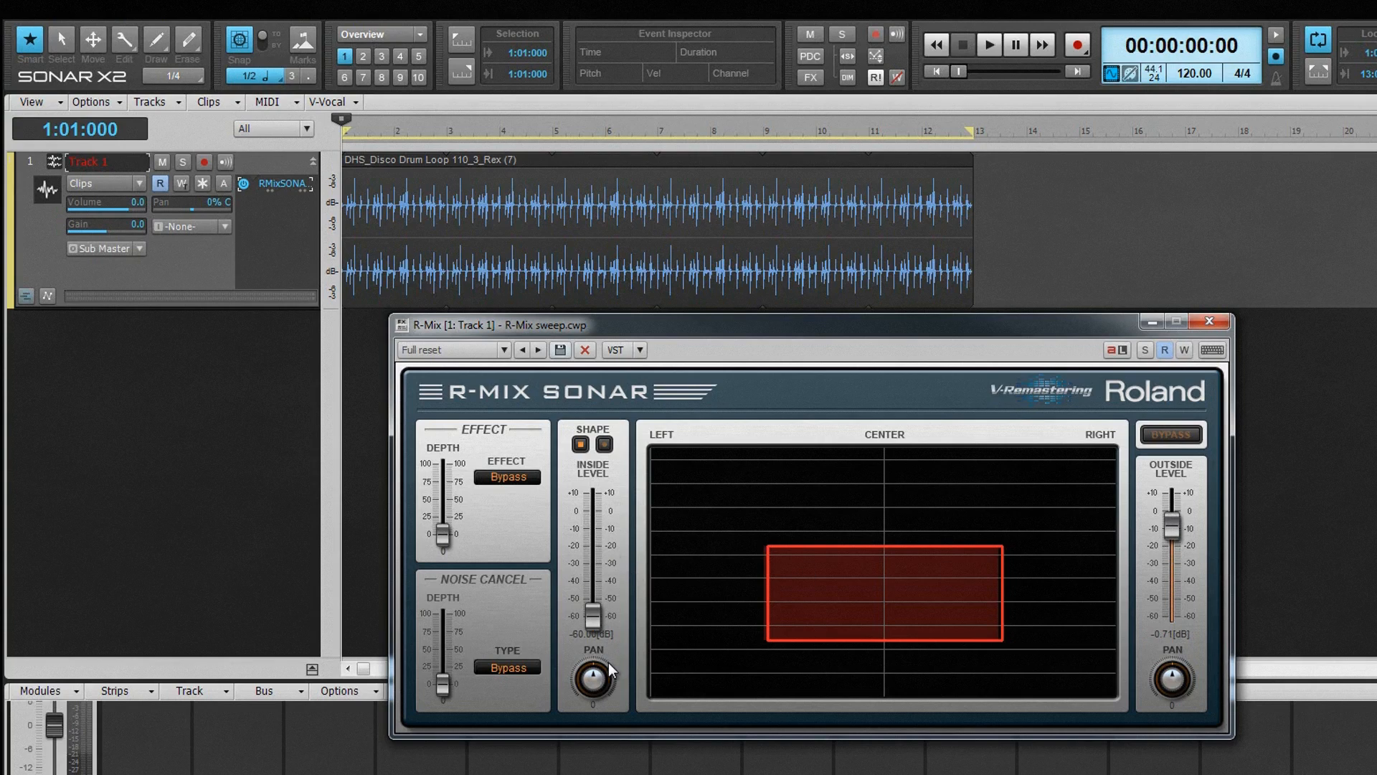
{"action": "left_click_drag", "start_coordinate": [605, 601], "coordinate": [599, 512]}
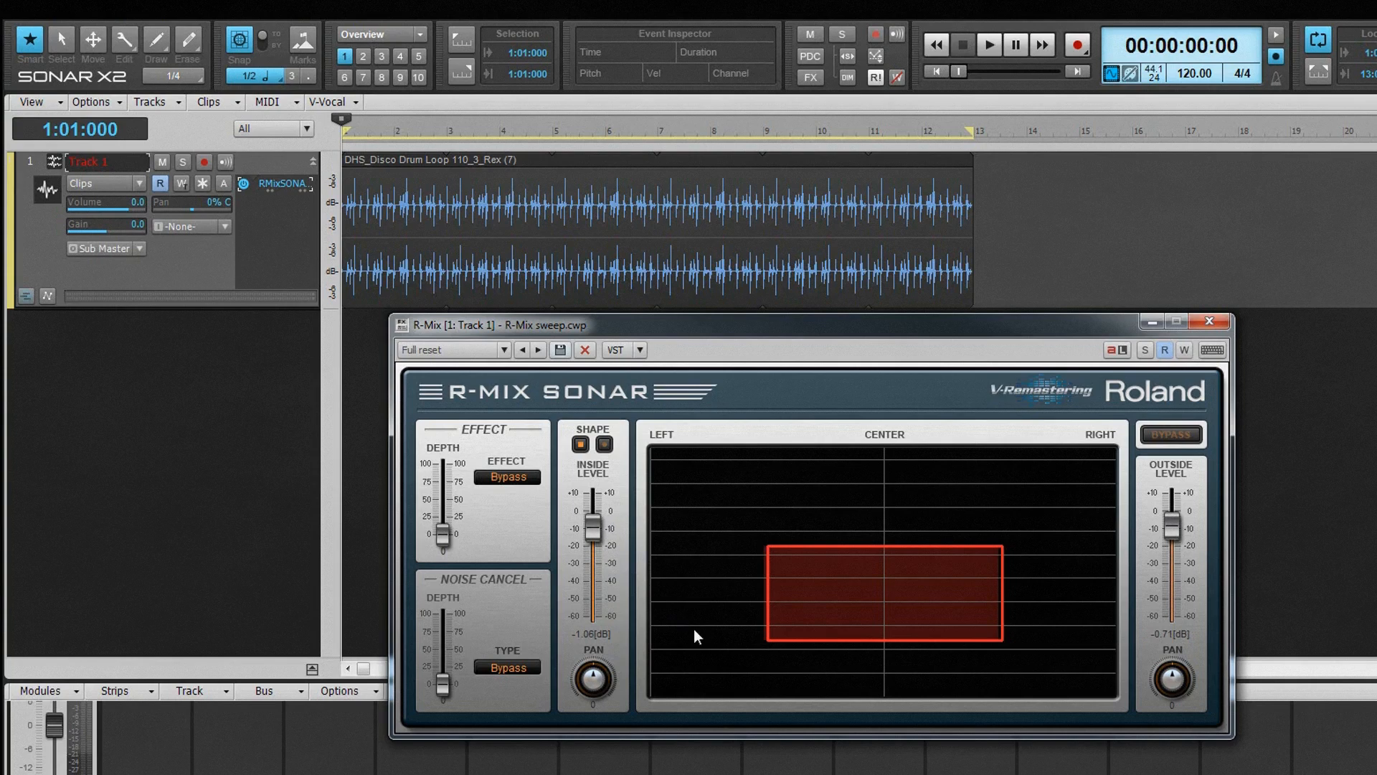
{"action": "left_click_drag", "start_coordinate": [593, 680], "coordinate": [599, 706]}
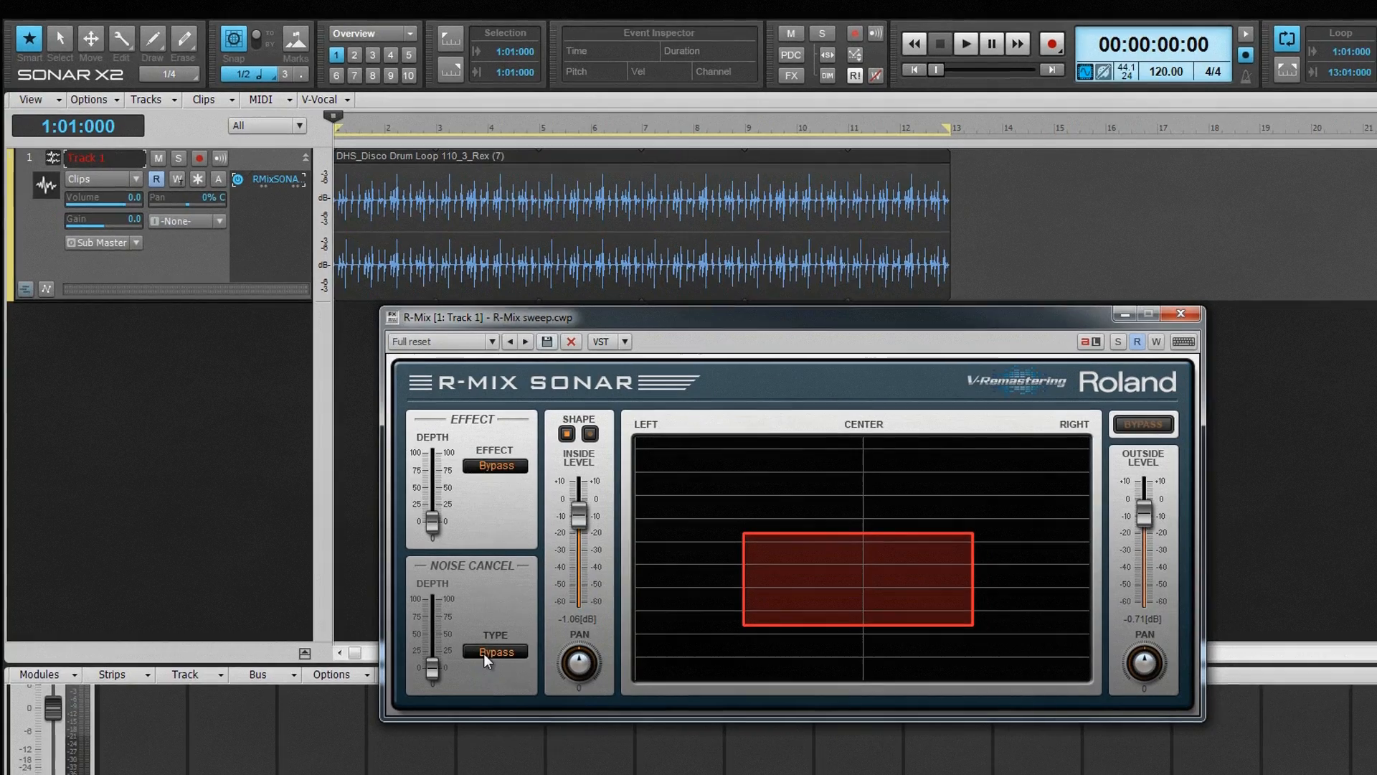
Examine the available noise cancel types and effect types in R-MIX, along with their depth controls
{"action": "left_click", "coordinate": [495, 668]}
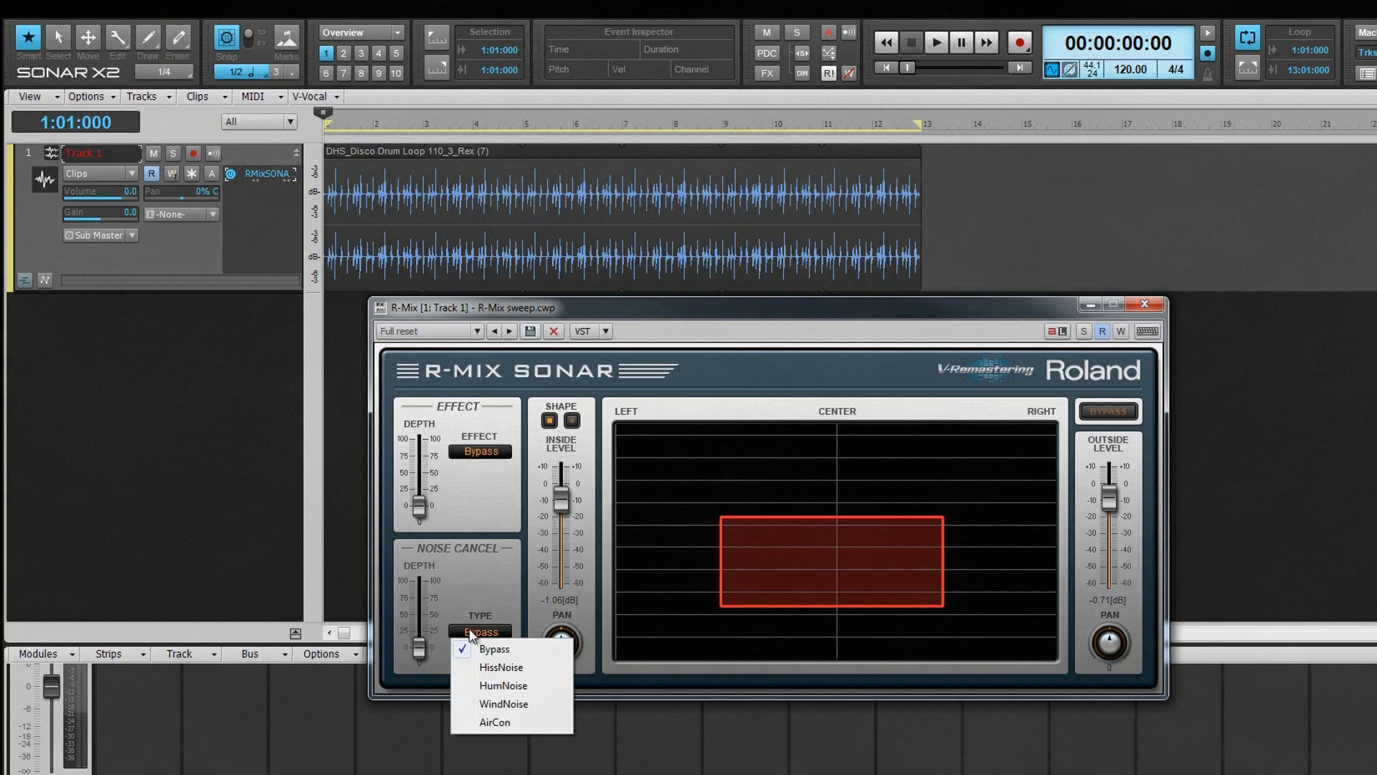
{"action": "left_click", "coordinate": [458, 604]}
{"action": "left_click_drag", "start_coordinate": [420, 654], "coordinate": [418, 592]}
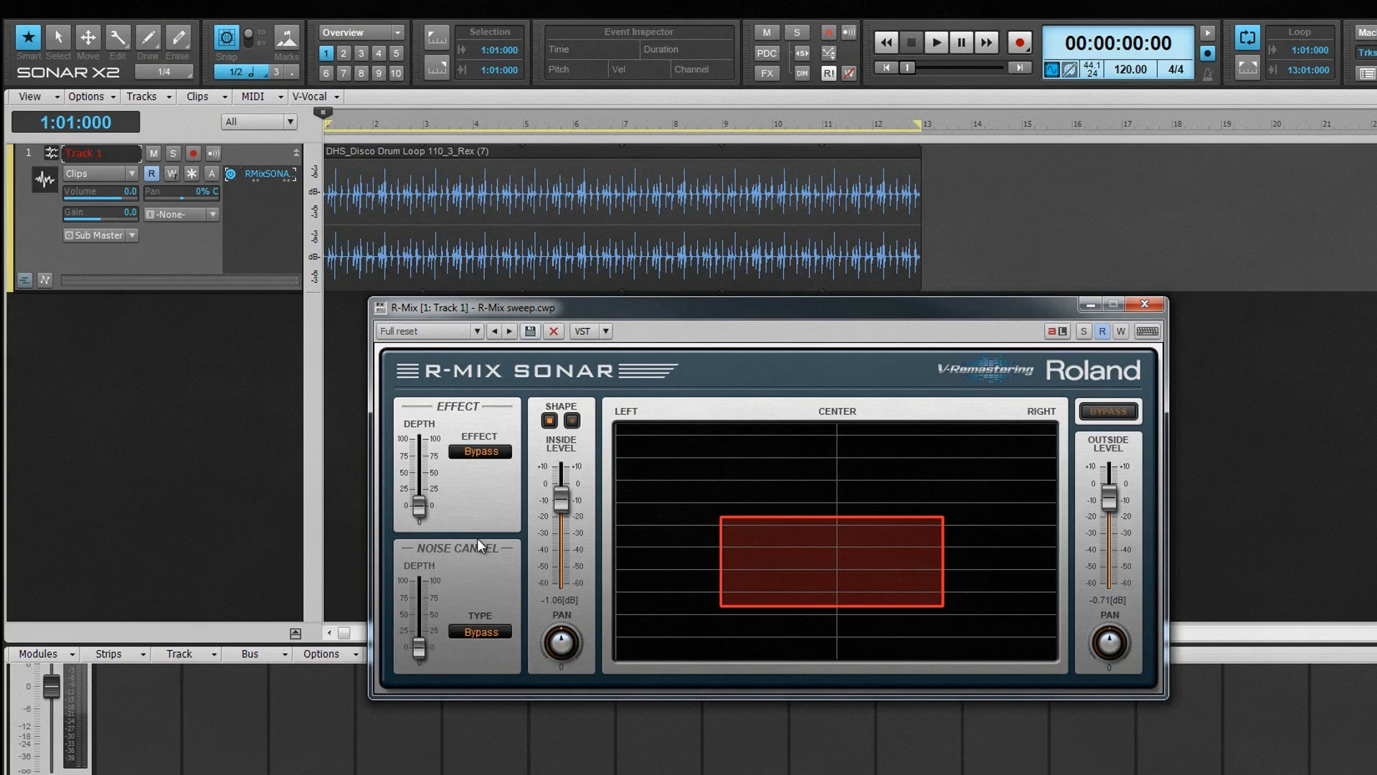
{"action": "left_click", "coordinate": [480, 452]}
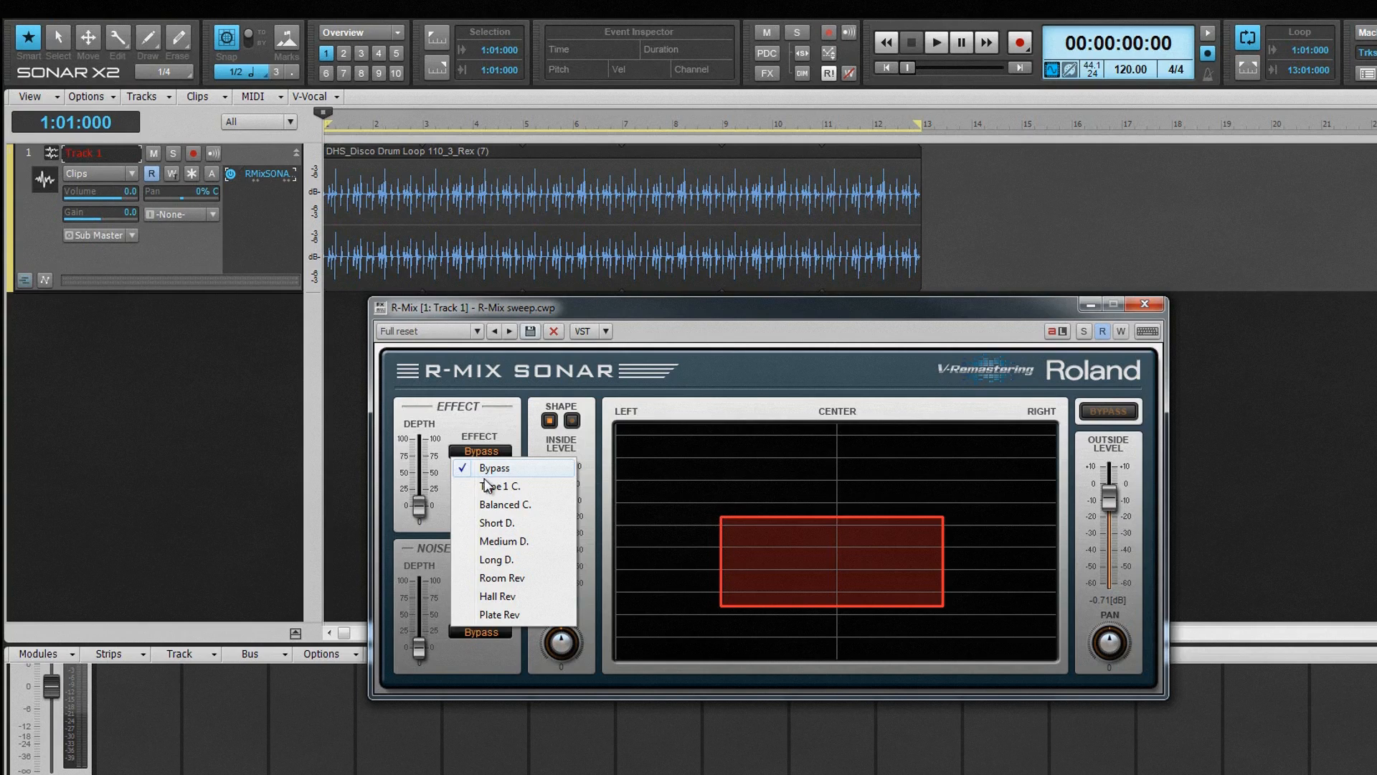
{"action": "left_click", "coordinate": [488, 487]}
{"action": "mouse_move", "coordinate": [416, 508]}
{"action": "left_mouse_down"}
{"action": "mouse_move", "coordinate": [419, 454]}
{"action": "mouse_move", "coordinate": [425, 529]}
{"action": "left_mouse_up"}
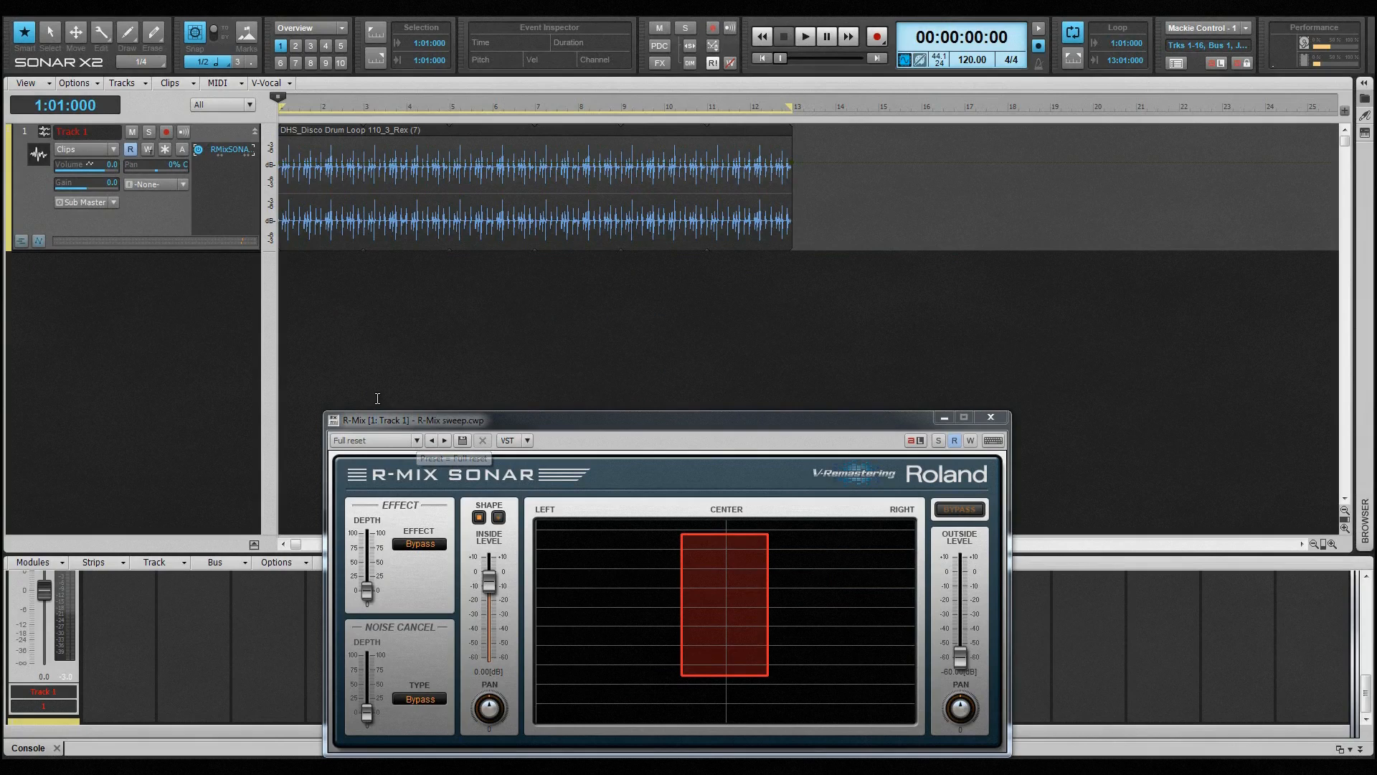
Show Track 1's automation lanes and assign the first lane to the RMixSONAR_64 Input Pan parameter
{"action": "left_click", "coordinate": [39, 241]}
{"action": "left_click", "coordinate": [93, 276]}
{"action": "mouse_move", "coordinate": [186, 384]}
{"action": "left_click", "coordinate": [284, 400]}
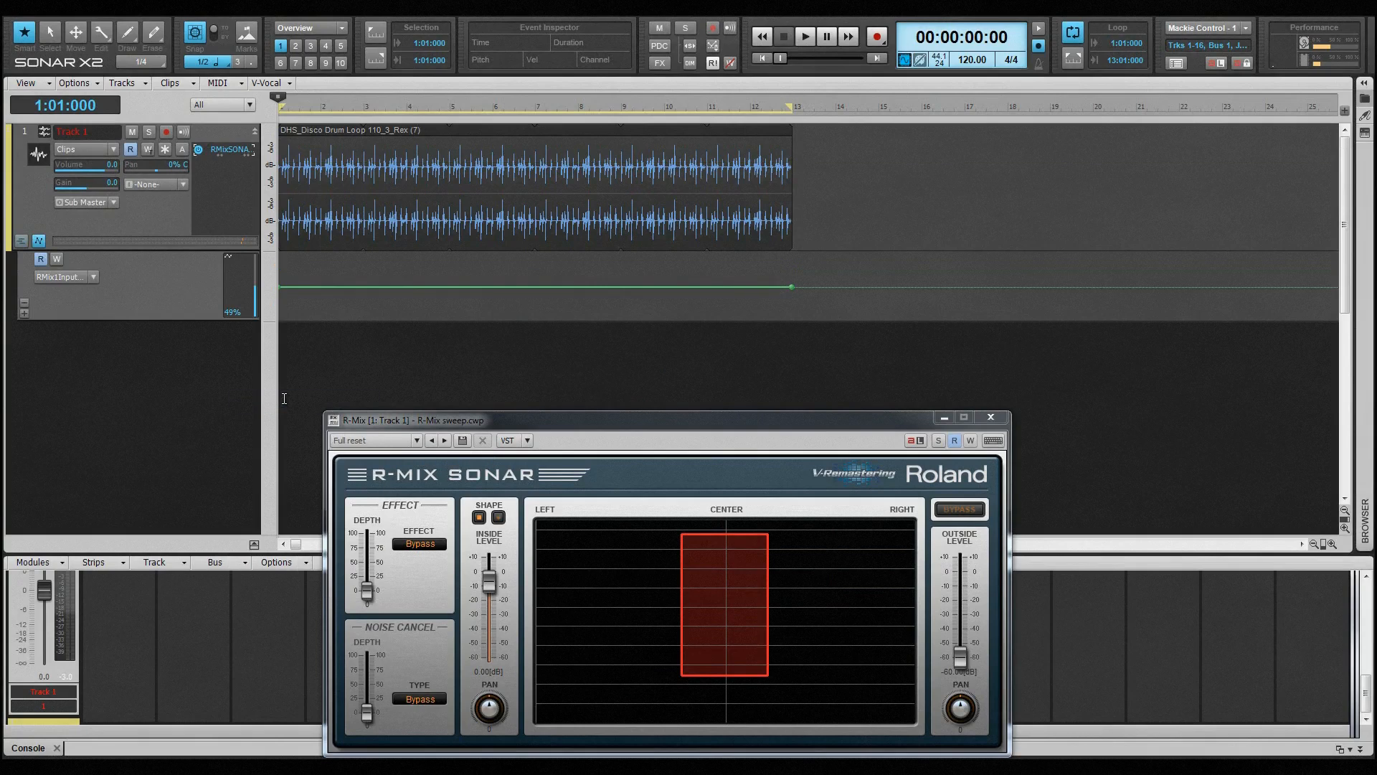
Draw a full-height sine wave of Input Pan automation across the whole drum loop clip, measures 1 to 13
{"action": "middle_click", "coordinate": [307, 300]}
{"action": "right_click", "coordinate": [346, 290]}
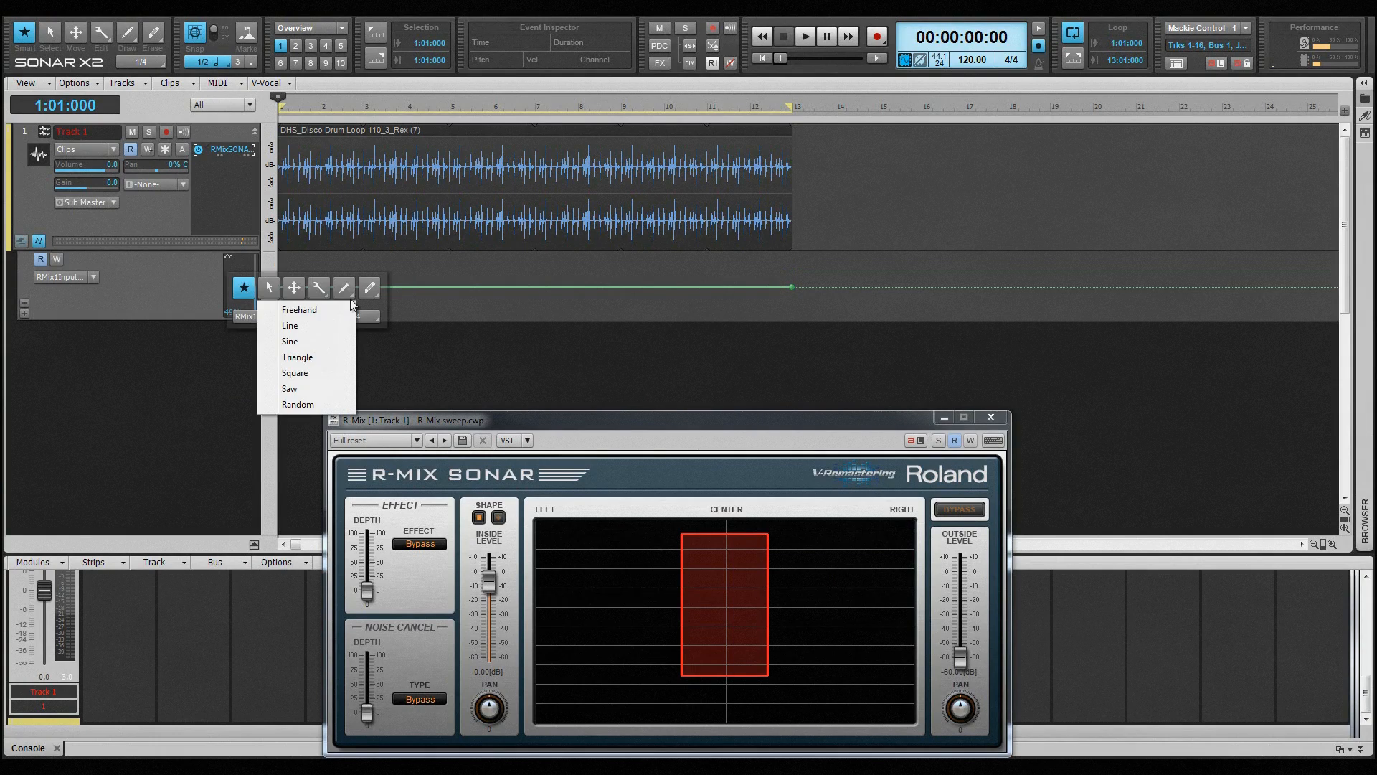
{"action": "left_click", "coordinate": [329, 341]}
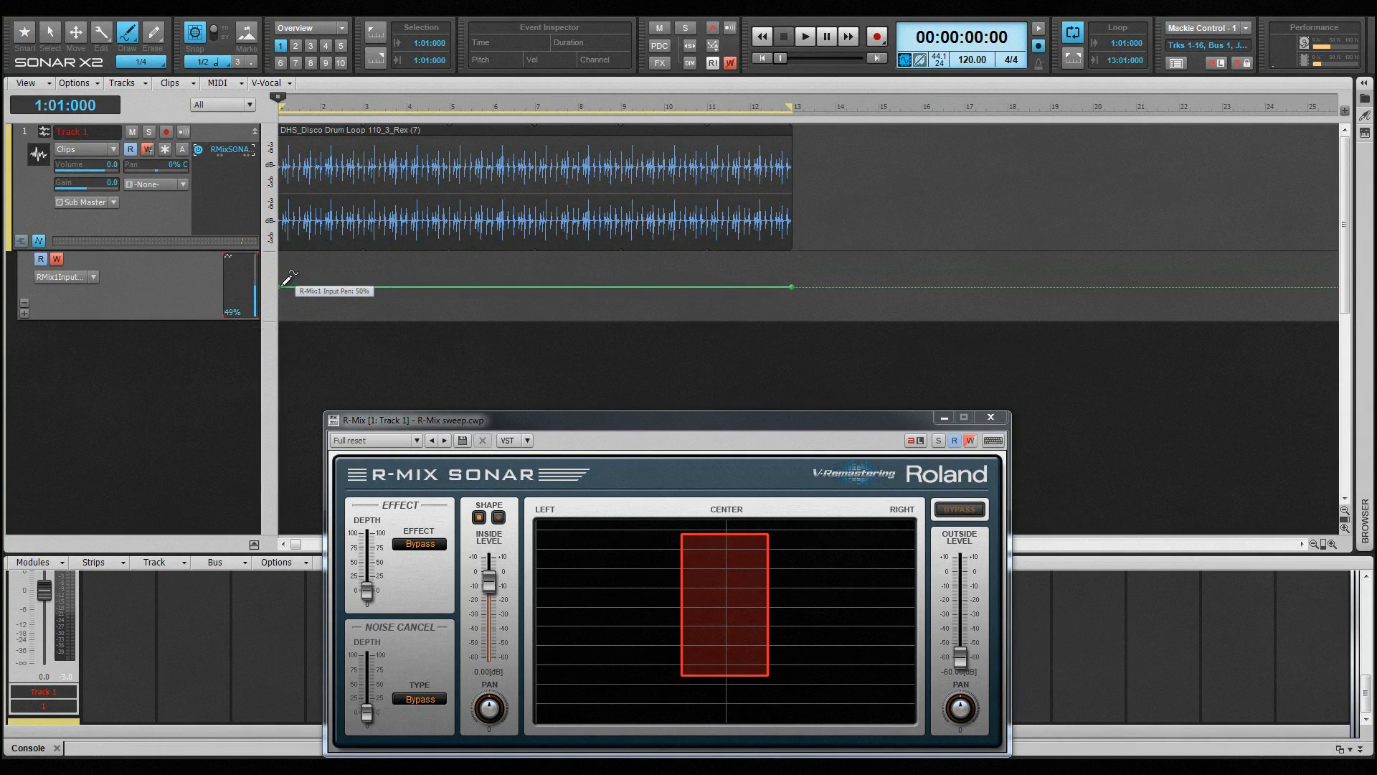
{"action": "left_click_drag", "start_coordinate": [285, 260], "coordinate": [490, 257]}
{"action": "left_click_drag", "start_coordinate": [541, 262], "coordinate": [804, 257]}
Play the project from the start to audition the Input Pan sweep, and stop playback
{"action": "left_click", "coordinate": [732, 432]}
{"action": "key", "text": "space"}
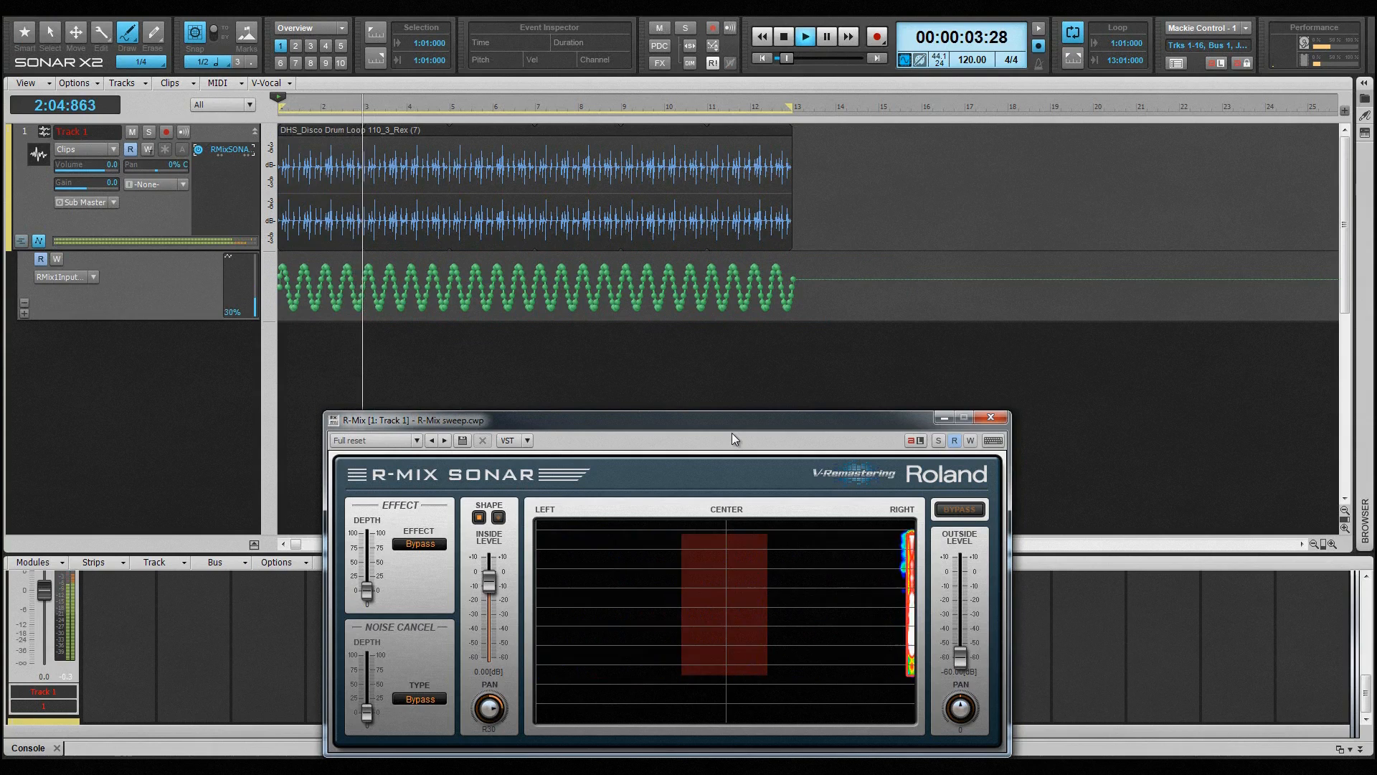
{"action": "key", "text": "space"}
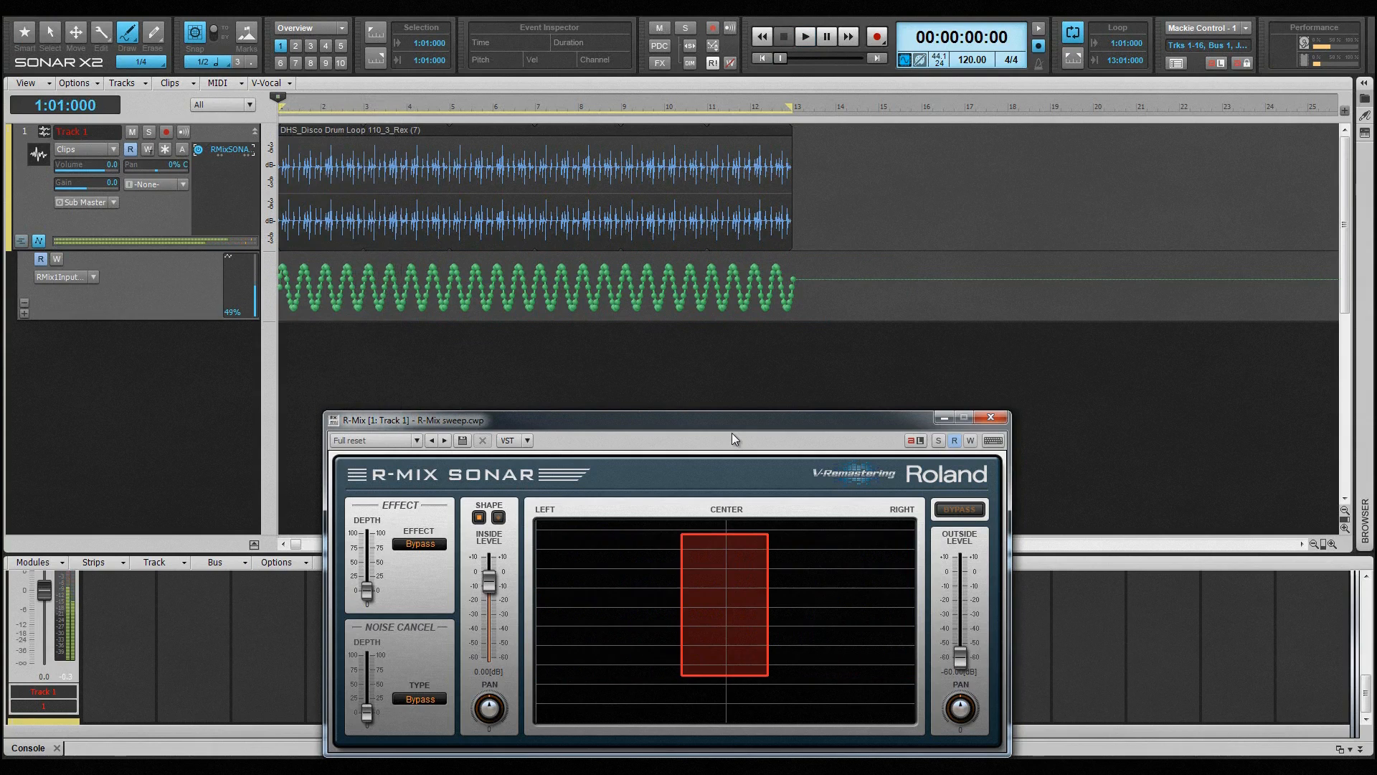
Add a second automation lane to Track 1 and assign it to the RMixSONAR_64 Height parameter
{"action": "left_click", "coordinate": [24, 313]}
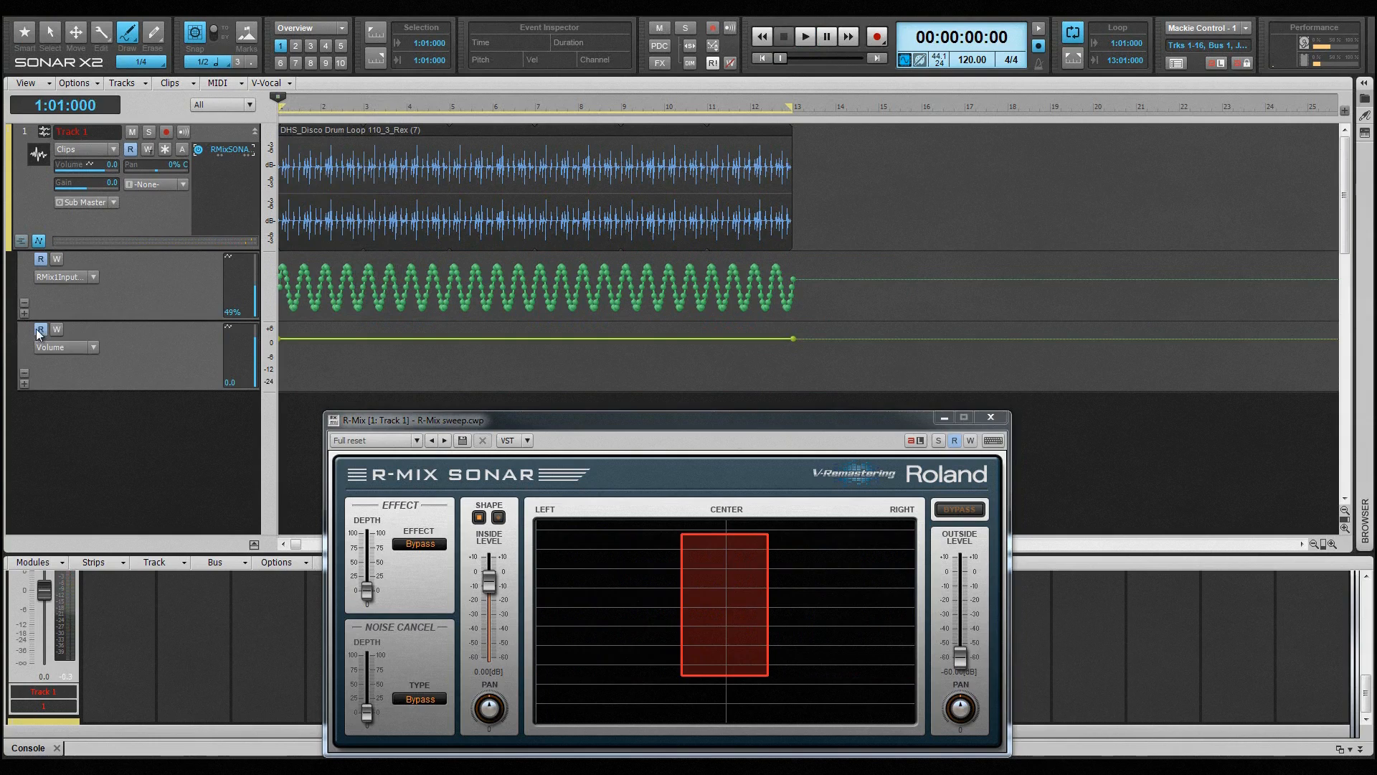
{"action": "left_click", "coordinate": [93, 347]}
{"action": "mouse_move", "coordinate": [179, 412]}
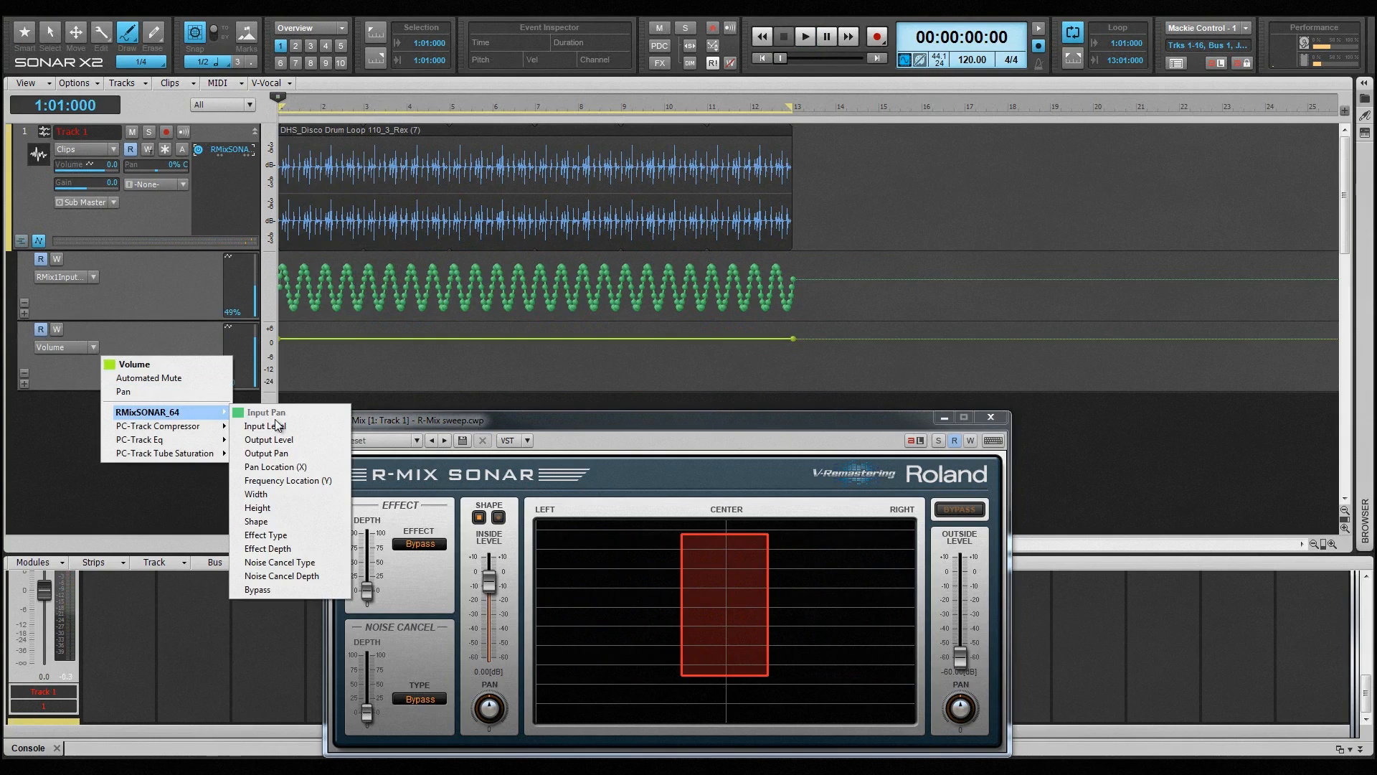
{"action": "left_click", "coordinate": [288, 507]}
Lower the Height envelope with the Smart tool across measures 3–5, 7–9 and 11–13
{"action": "key", "text": "F5"}
{"action": "left_click_drag", "start_coordinate": [363, 375], "coordinate": [454, 375]}
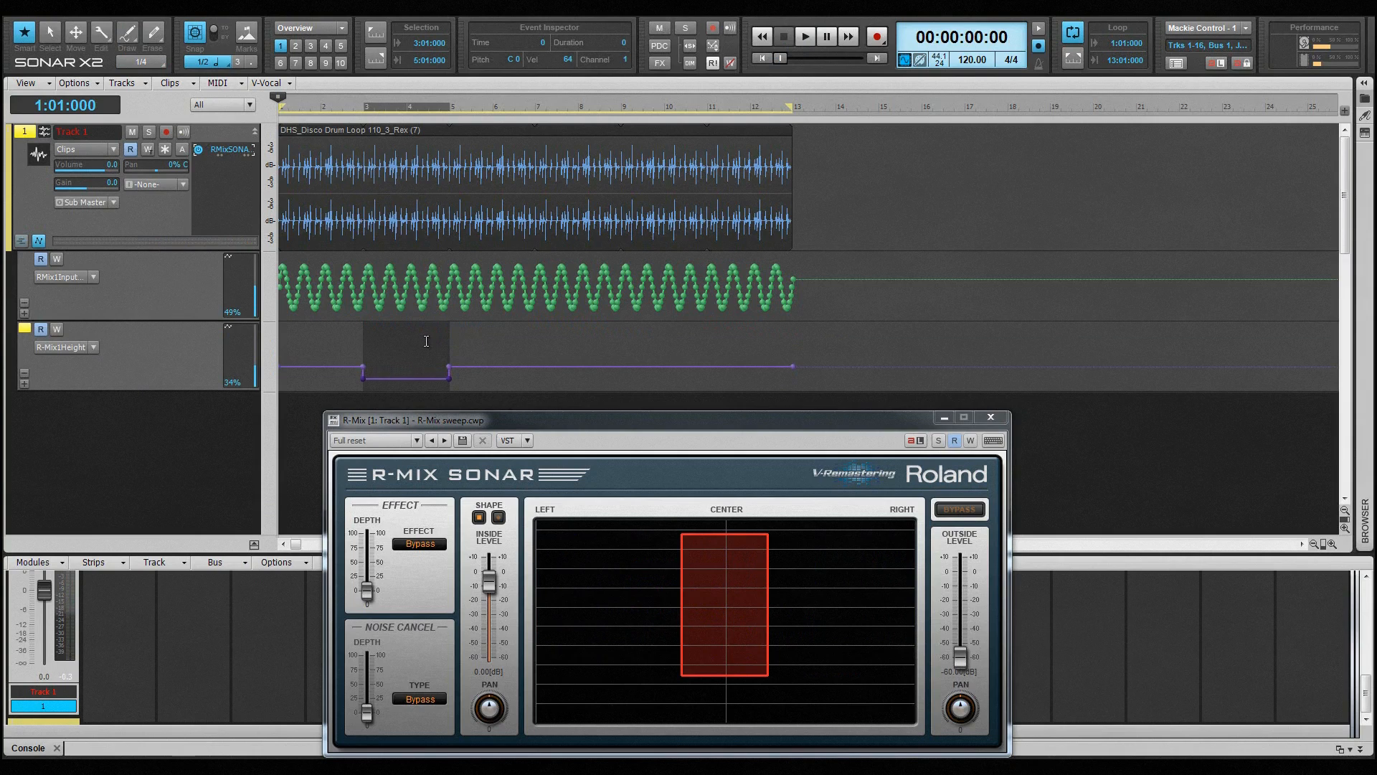
{"action": "left_click_drag", "start_coordinate": [535, 377], "coordinate": [586, 353]}
{"action": "left_click_drag", "start_coordinate": [708, 379], "coordinate": [793, 380]}
{"action": "left_click_drag", "start_coordinate": [761, 338], "coordinate": [761, 354]}
Delete the Input Pan sine automation over measures 11–13, 7–9 and 3–5, and play the project from the start
{"action": "left_click", "coordinate": [759, 316]}
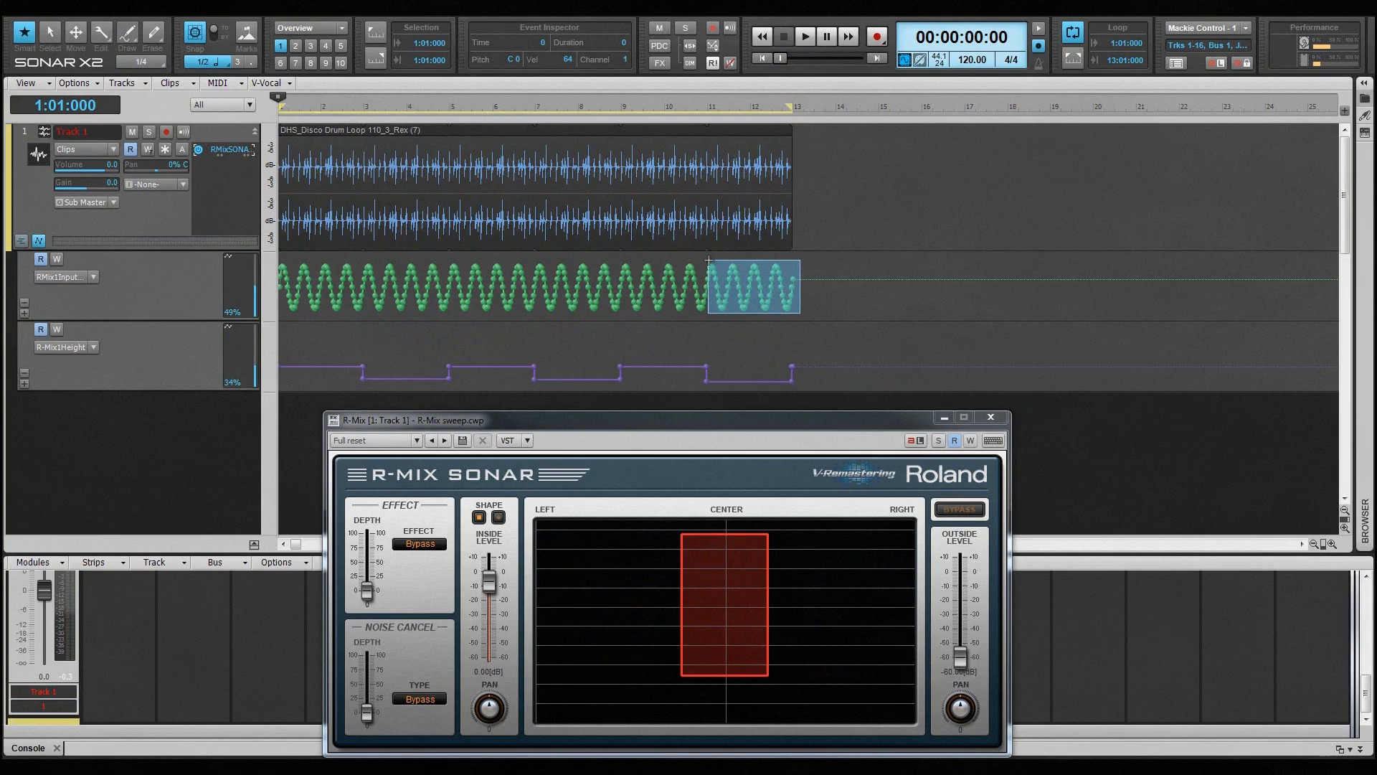
{"action": "key", "text": "Delete"}
{"action": "left_click_drag", "start_coordinate": [589, 296], "coordinate": [536, 261]}
{"action": "key", "text": "Delete"}
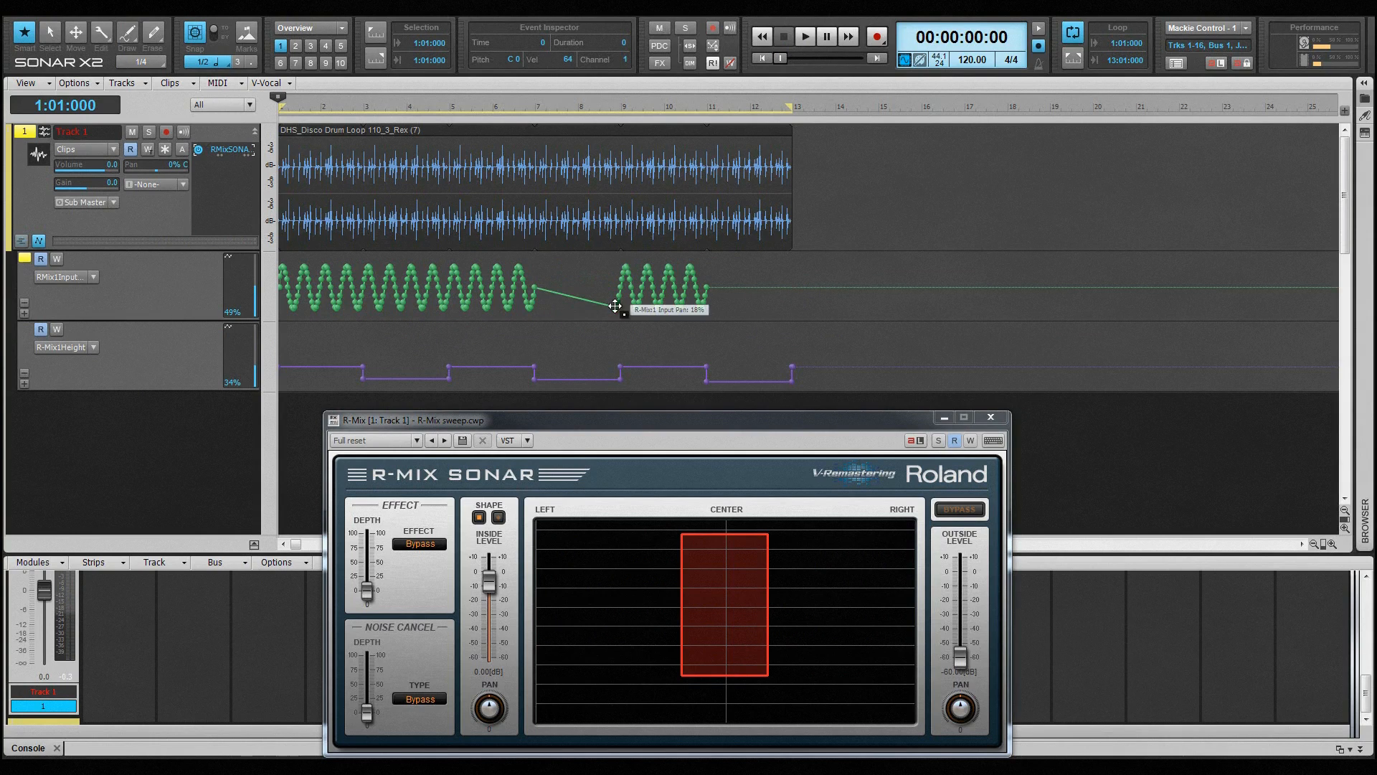
{"action": "left_click_drag", "start_coordinate": [439, 319], "coordinate": [414, 306]}
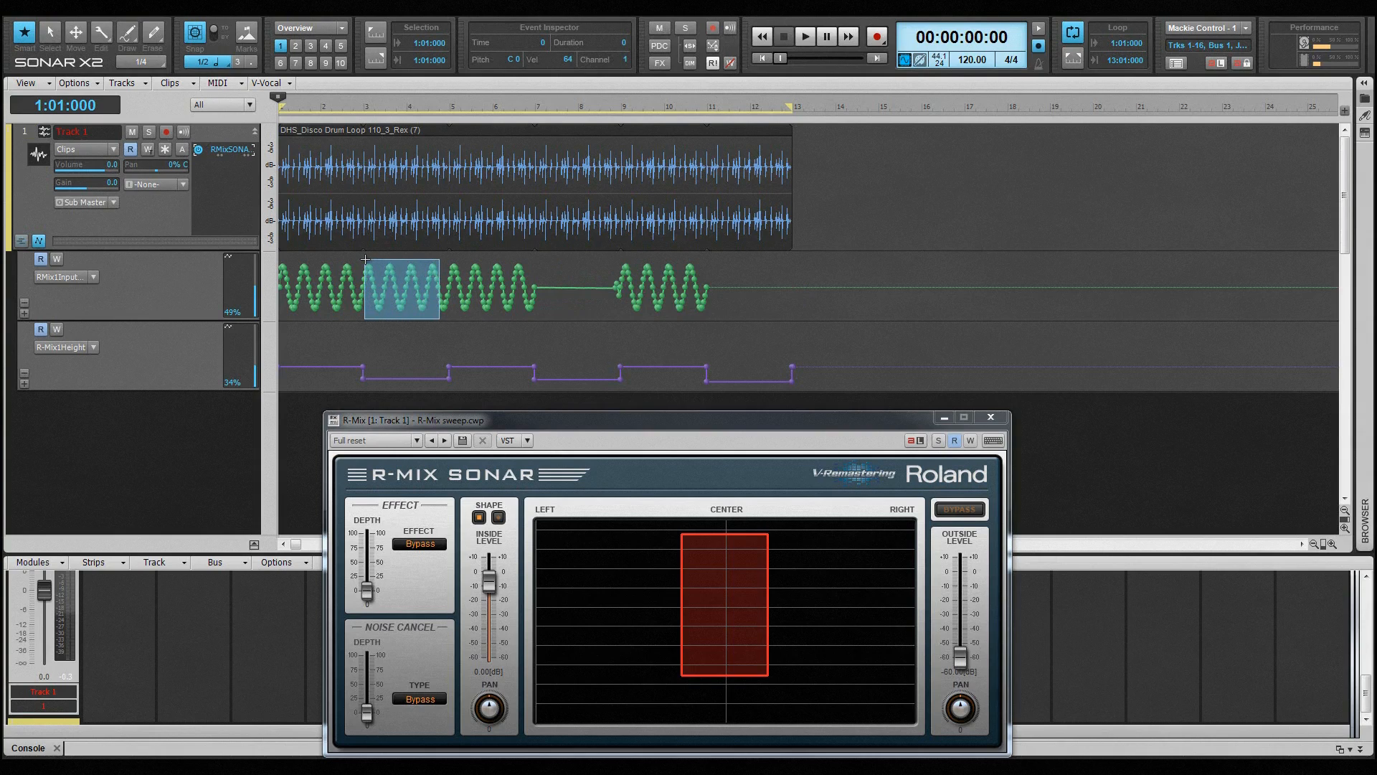
{"action": "left_click_drag", "start_coordinate": [365, 259], "coordinate": [365, 259]}
{"action": "key", "text": "Delete"}
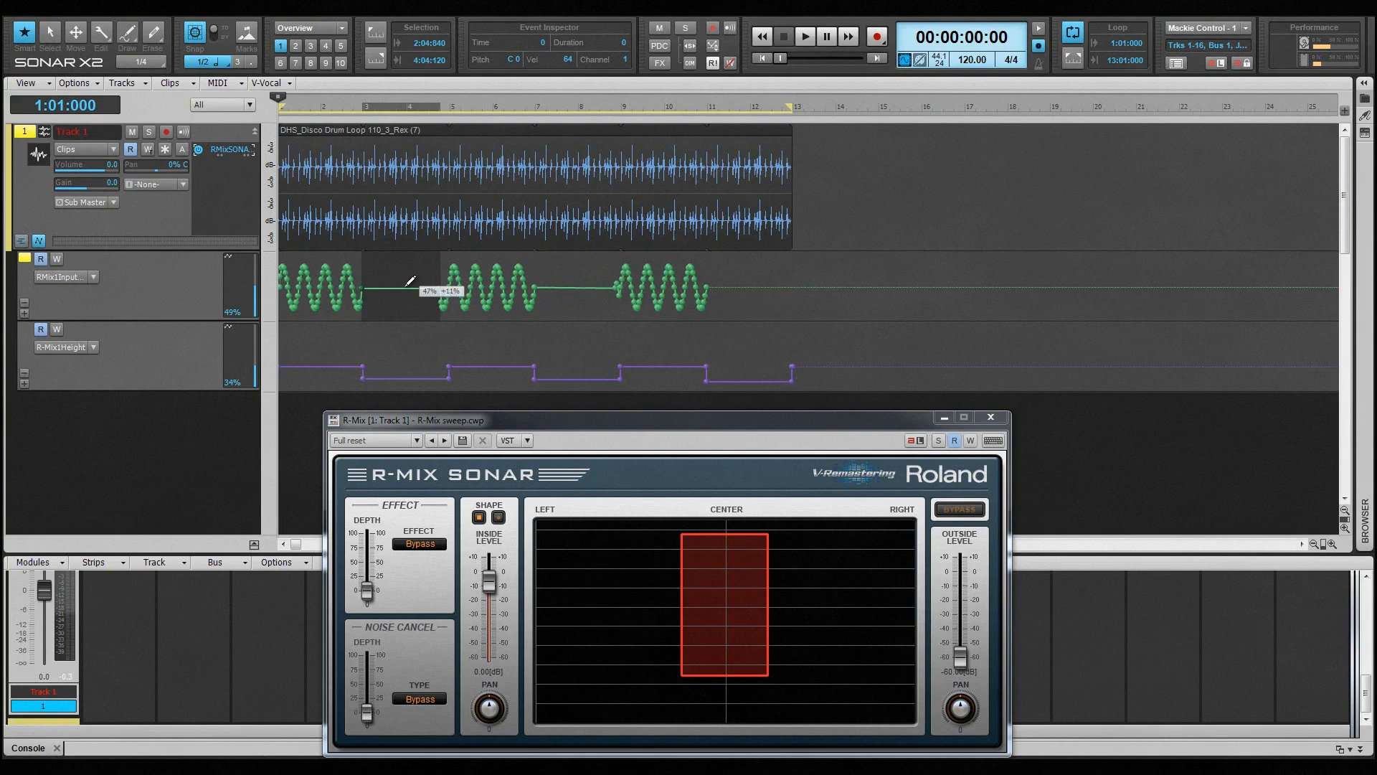
{"action": "key", "text": "space"}
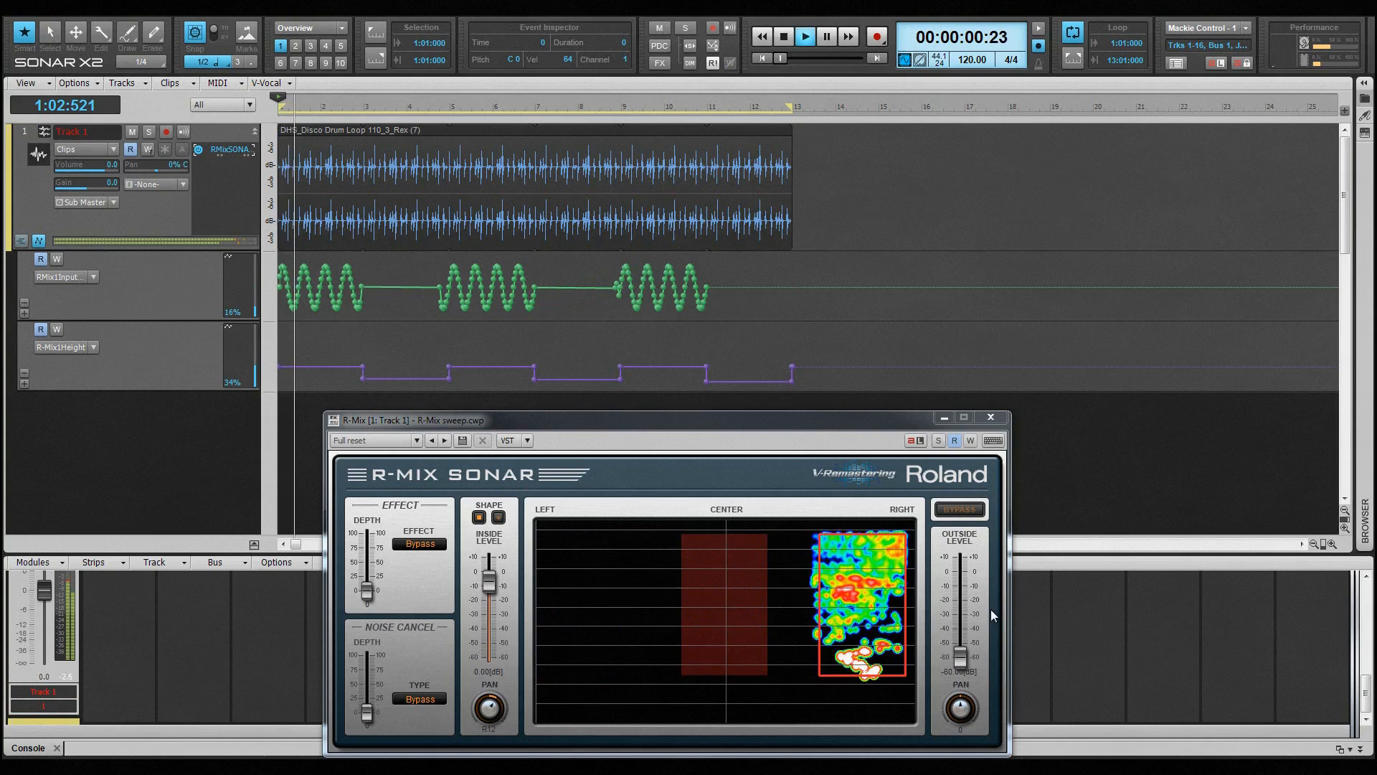